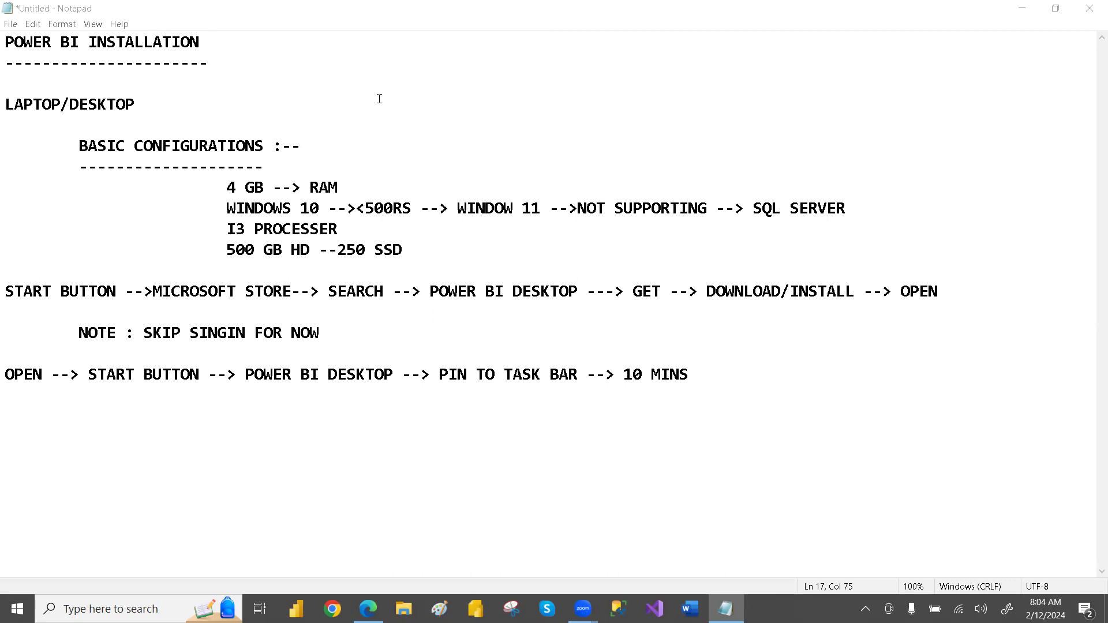
Highlight the POWER BI INSTALLATION heading and the LAPTOP/DESKTOP line in the notes
{"action": "left_click_drag", "start_coordinate": [5, 41], "coordinate": [222, 73]}
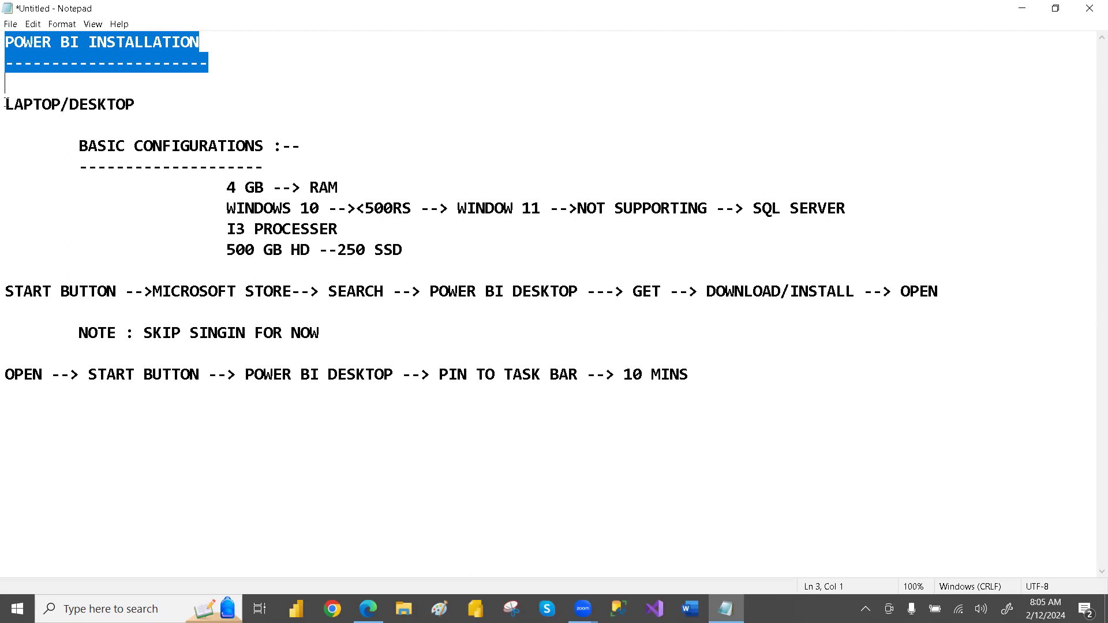
{"action": "left_click_drag", "start_coordinate": [5, 104], "coordinate": [145, 105]}
{"action": "left_click", "coordinate": [145, 105]}
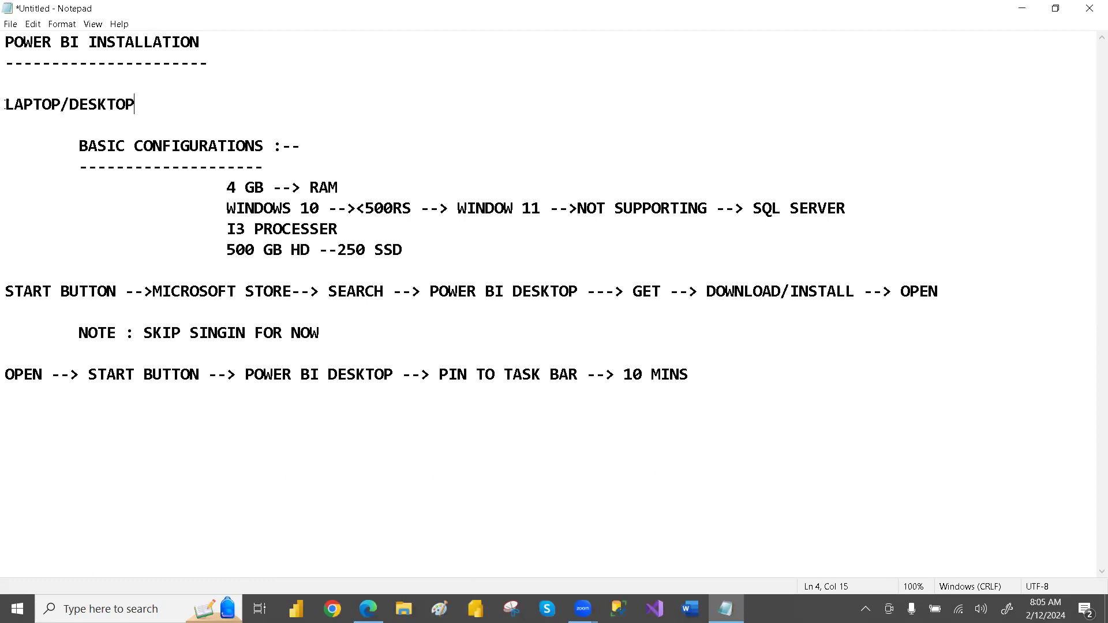
{"action": "left_click_drag", "start_coordinate": [5, 104], "coordinate": [168, 109]}
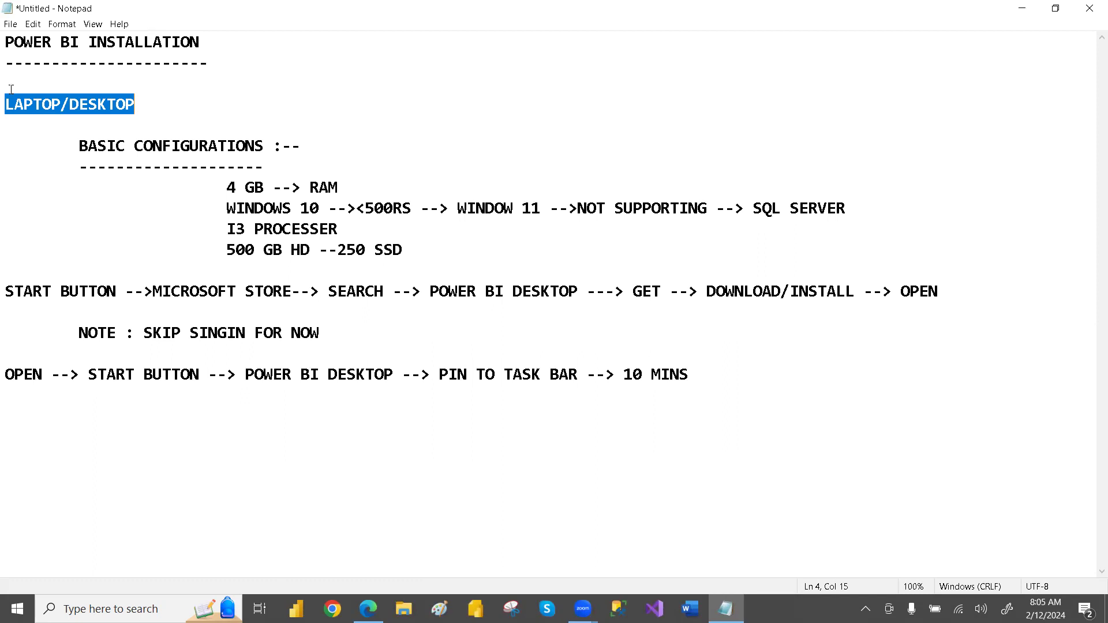
{"action": "left_click_drag", "start_coordinate": [5, 110], "coordinate": [130, 111]}
Highlight the BASIC CONFIGURATIONS heading and its underline
{"action": "left_click_drag", "start_coordinate": [73, 149], "coordinate": [280, 166]}
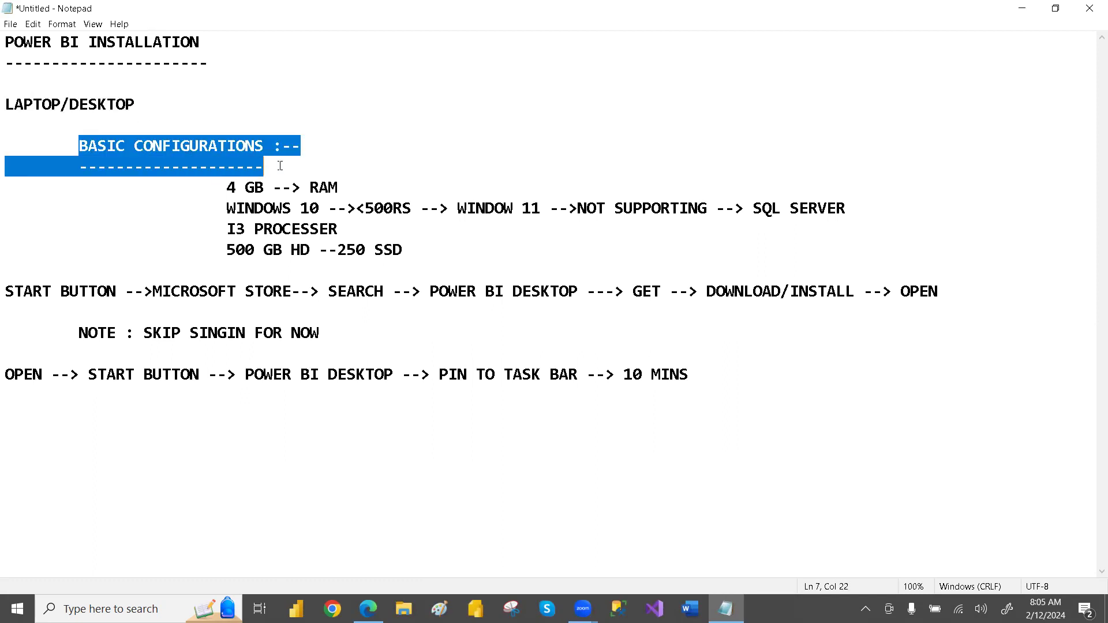
{"action": "left_click", "coordinate": [282, 166]}
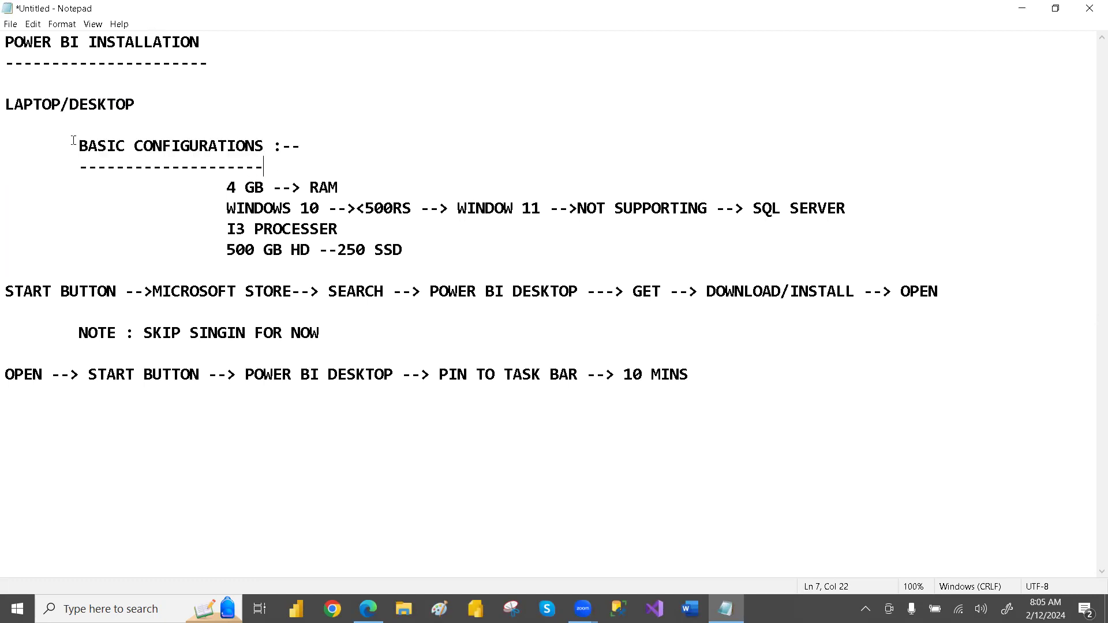
{"action": "left_click_drag", "start_coordinate": [74, 140], "coordinate": [272, 160]}
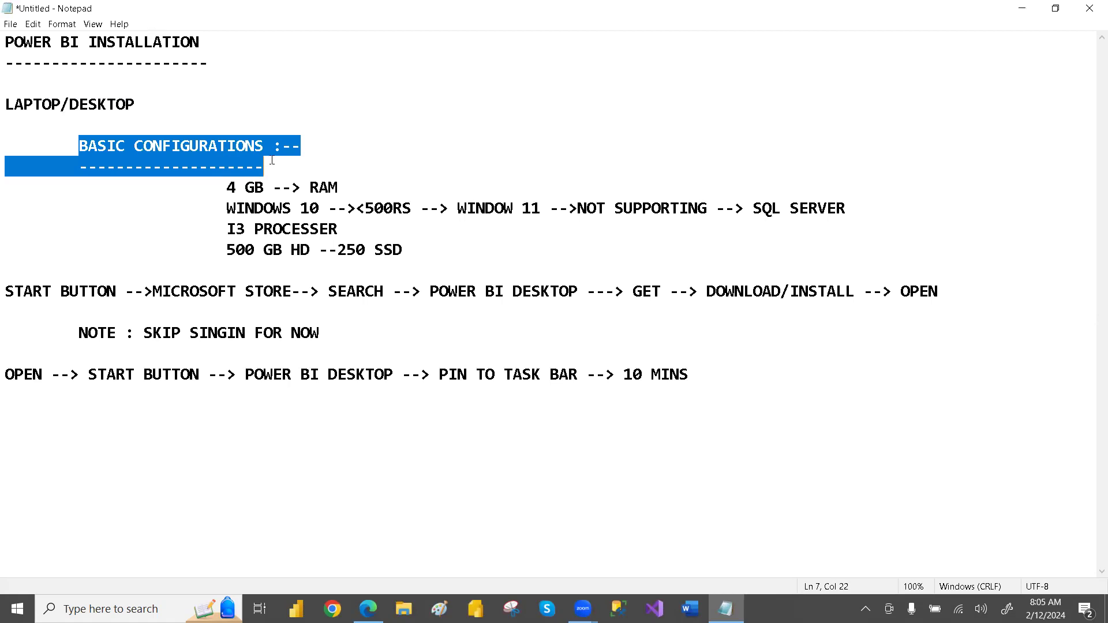
{"action": "left_click", "coordinate": [272, 160]}
Highlight the 4 GB RAM memory requirement line
{"action": "left_click", "coordinate": [222, 187]}
{"action": "left_click_drag", "start_coordinate": [223, 188], "coordinate": [339, 187]}
{"action": "left_click", "coordinate": [262, 188]}
{"action": "left_click_drag", "start_coordinate": [226, 208], "coordinate": [326, 207]}
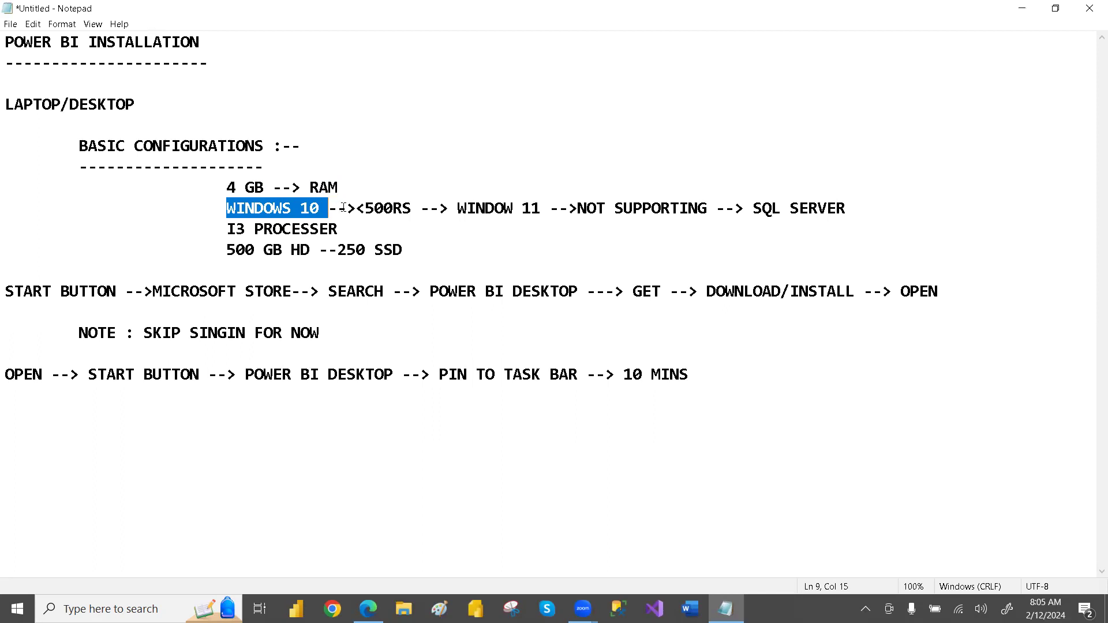
{"action": "left_click", "coordinate": [331, 209]}
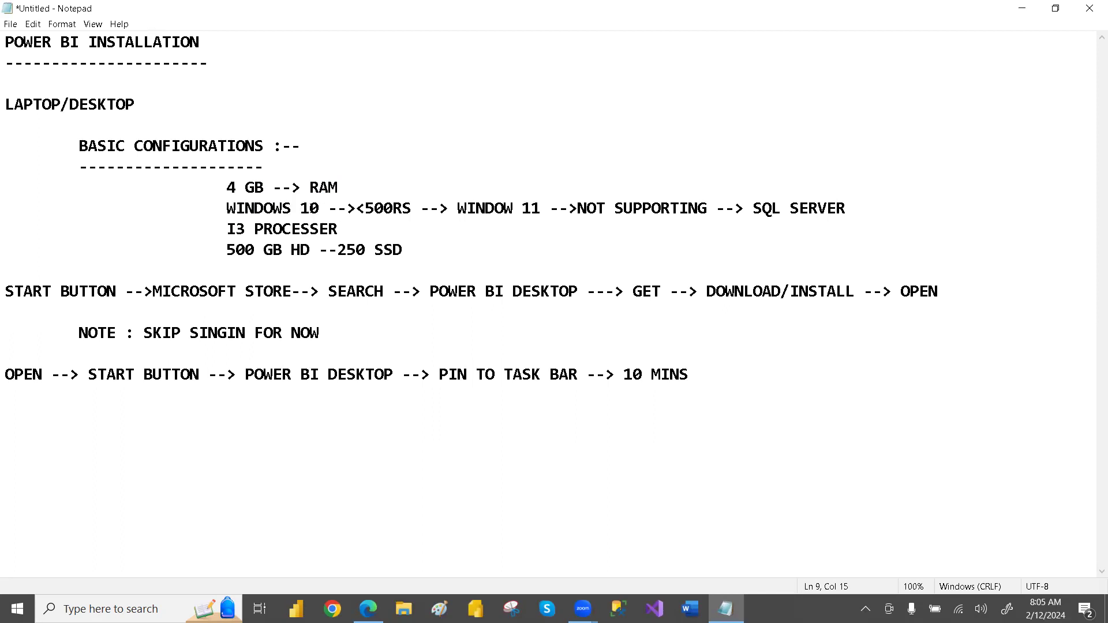
Highlight WINDOWS 10 and NOT SUPPORTING on the Windows requirement line
{"action": "left_click_drag", "start_coordinate": [300, 208], "coordinate": [320, 208]}
{"action": "left_click_drag", "start_coordinate": [224, 208], "coordinate": [359, 210]}
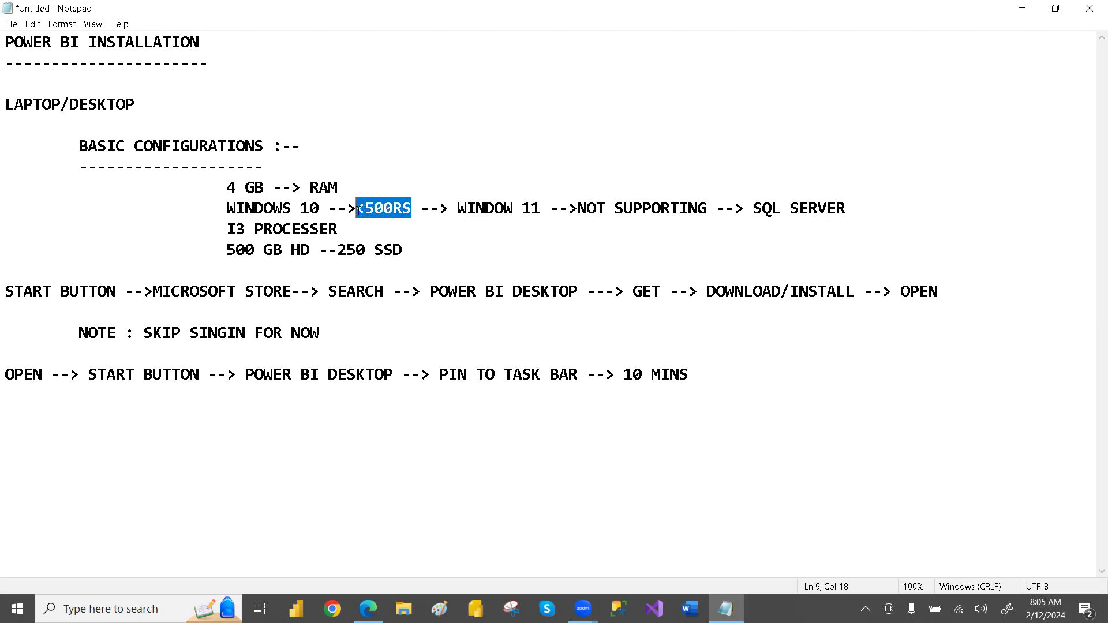
{"action": "left_click", "coordinate": [359, 210]}
{"action": "left_click_drag", "start_coordinate": [227, 210], "coordinate": [541, 209]}
{"action": "left_click", "coordinate": [484, 208]}
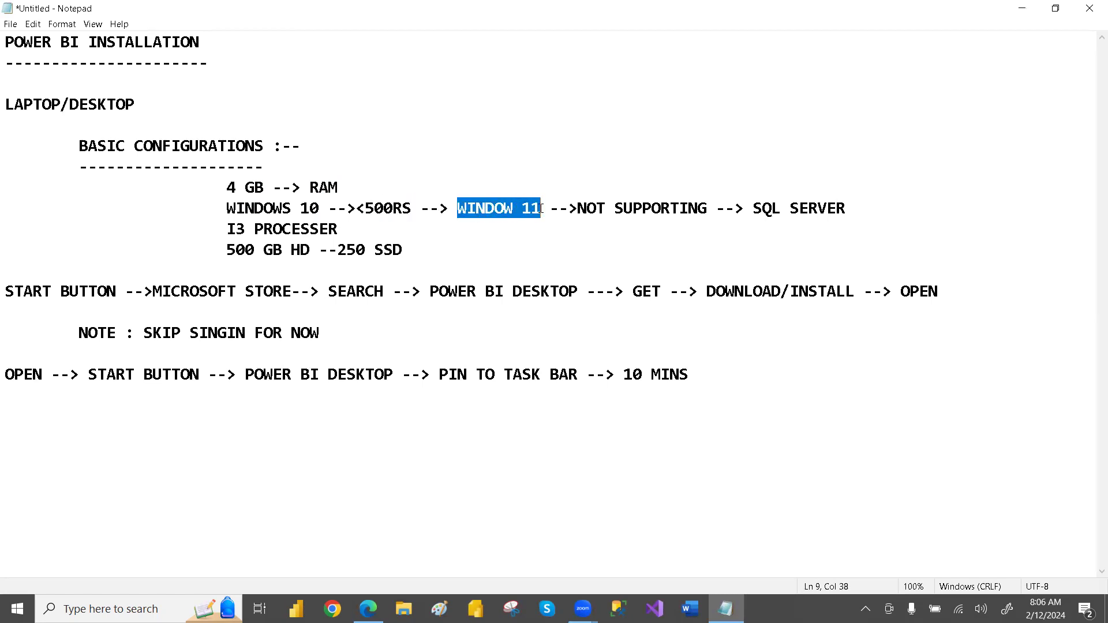
{"action": "left_click_drag", "start_coordinate": [577, 208], "coordinate": [745, 207]}
{"action": "left_click_drag", "start_coordinate": [846, 208], "coordinate": [225, 215]}
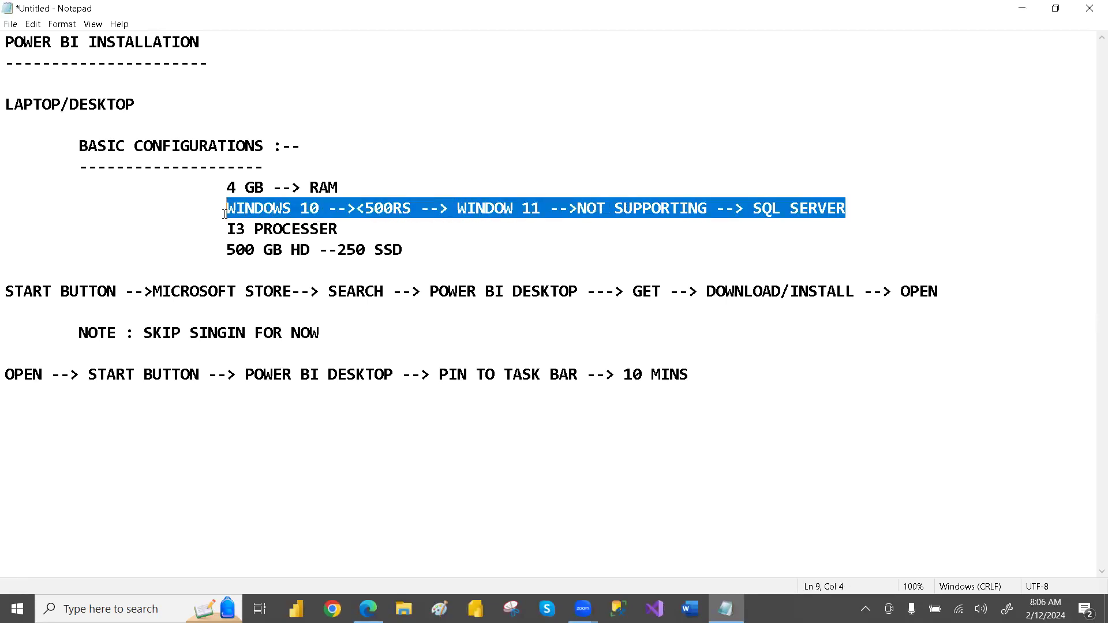
{"action": "left_click", "coordinate": [225, 214]}
Highlight the I3 PROCESSER line and the 500 GB HD / 250 SSD storage line
{"action": "left_click_drag", "start_coordinate": [226, 229], "coordinate": [336, 229]}
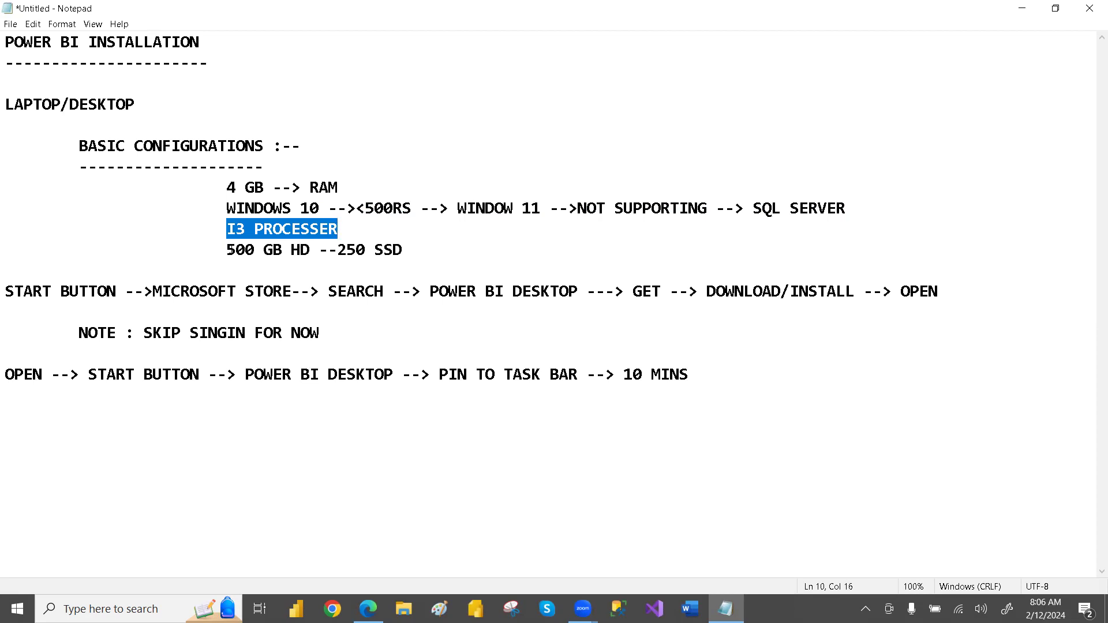
{"action": "left_click", "coordinate": [224, 251]}
{"action": "left_click_drag", "start_coordinate": [223, 251], "coordinate": [307, 250]}
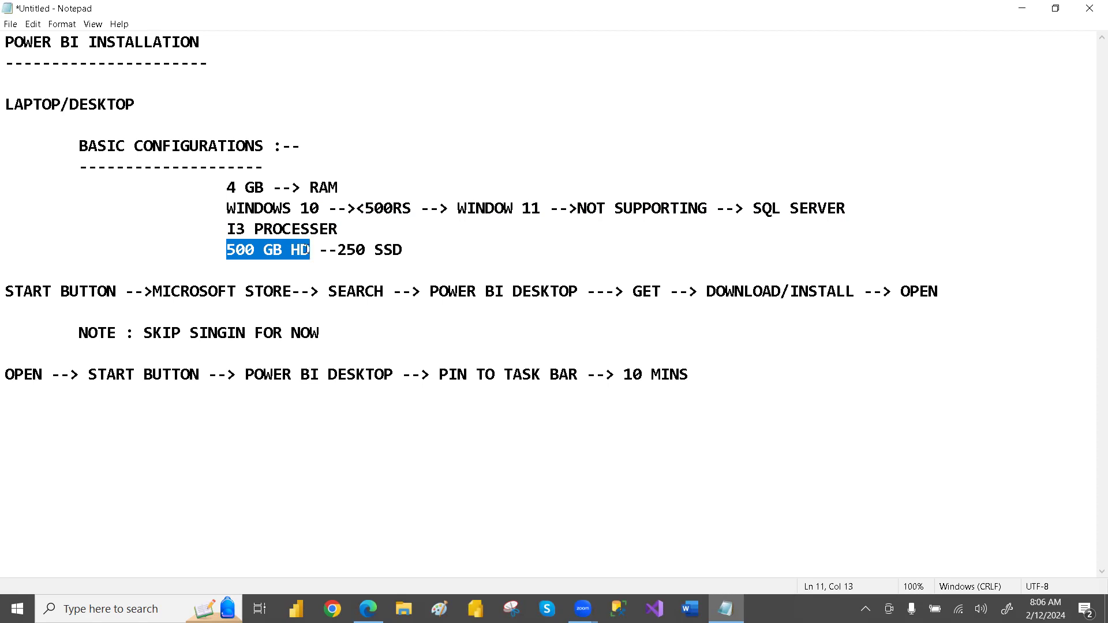
{"action": "mouse_move", "coordinate": [337, 250]}
{"action": "left_mouse_down"}
{"action": "mouse_move", "coordinate": [405, 250]}
{"action": "mouse_move", "coordinate": [335, 252]}
{"action": "left_mouse_up"}
{"action": "left_click", "coordinate": [336, 252]}
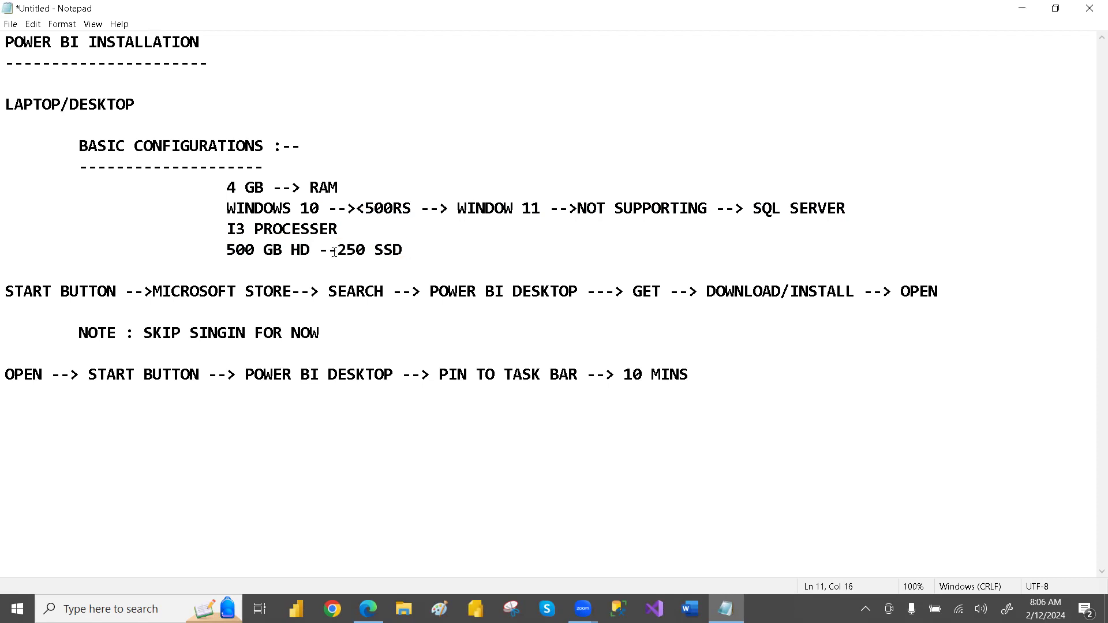
Highlight the whole BASIC CONFIGURATIONS block with all four hardware requirements, then deselect
{"action": "left_click_drag", "start_coordinate": [227, 187], "coordinate": [425, 255]}
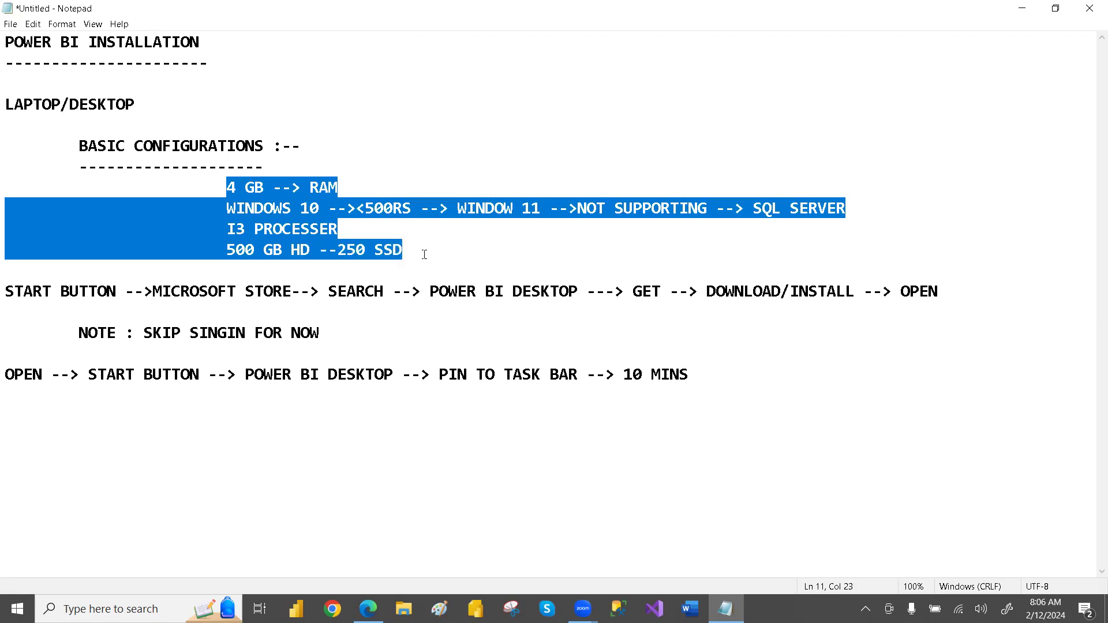
{"action": "left_click", "coordinate": [424, 254]}
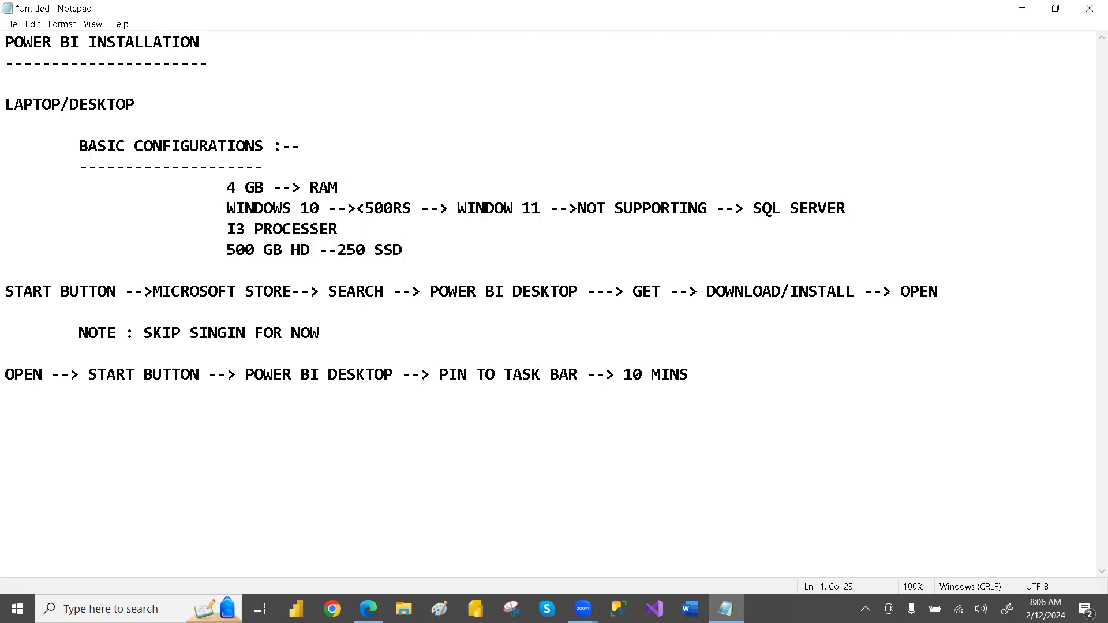
{"action": "left_click_drag", "start_coordinate": [79, 145], "coordinate": [416, 255]}
{"action": "left_click", "coordinate": [417, 256]}
Search Windows for STORE and launch Microsoft Store
{"action": "left_click", "coordinate": [110, 609]}
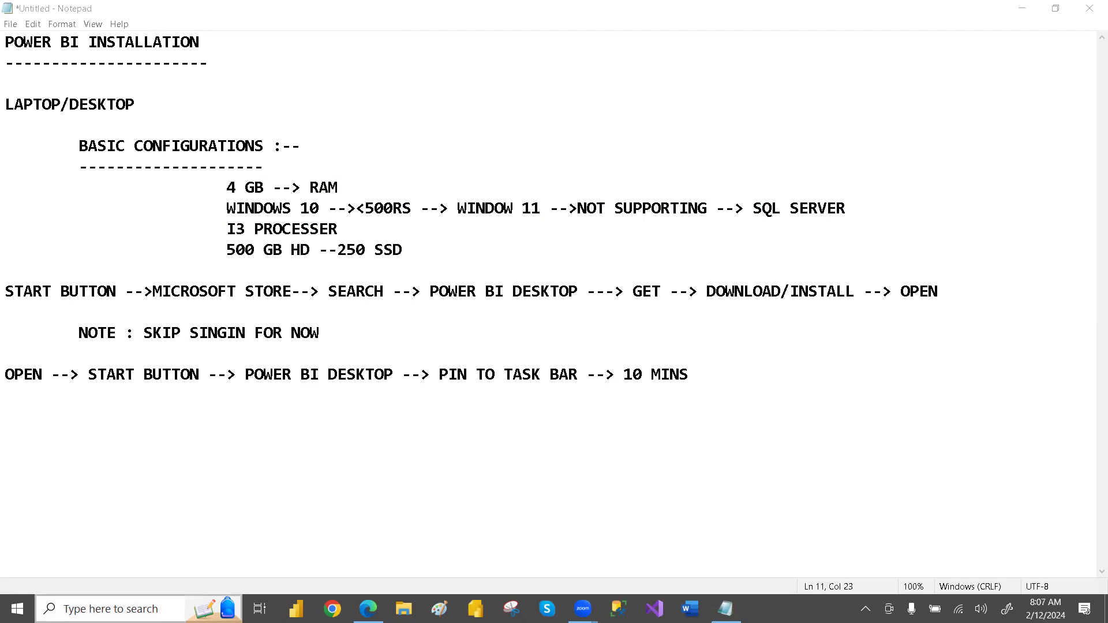
{"action": "left_click", "coordinate": [109, 609]}
{"action": "type", "text": "STORE"}
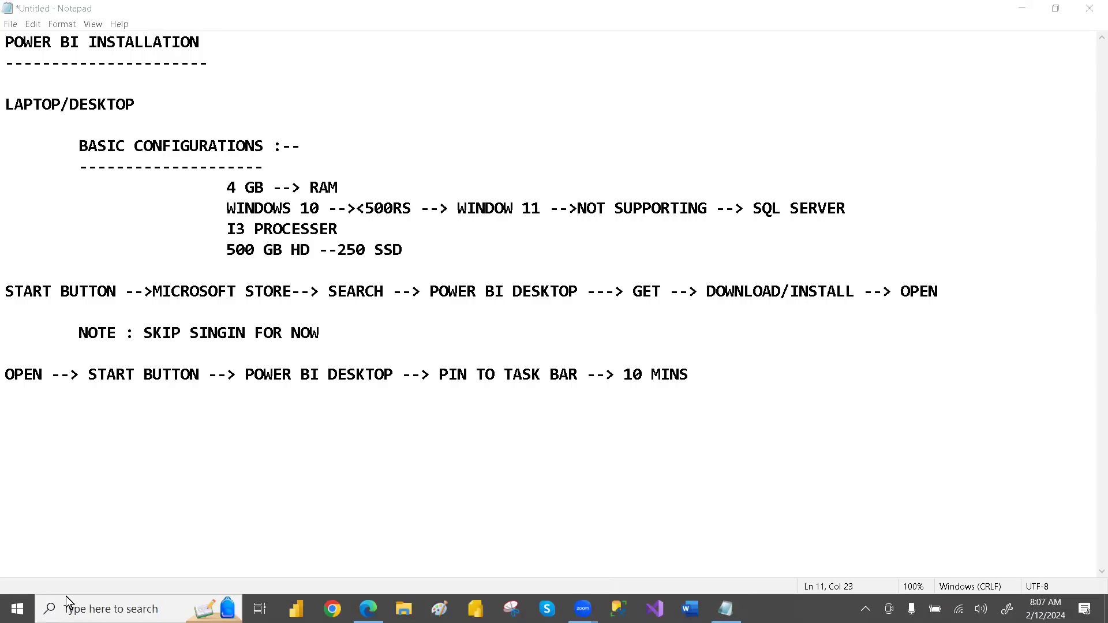
{"action": "left_click", "coordinate": [111, 609]}
{"action": "type", "text": "M"}
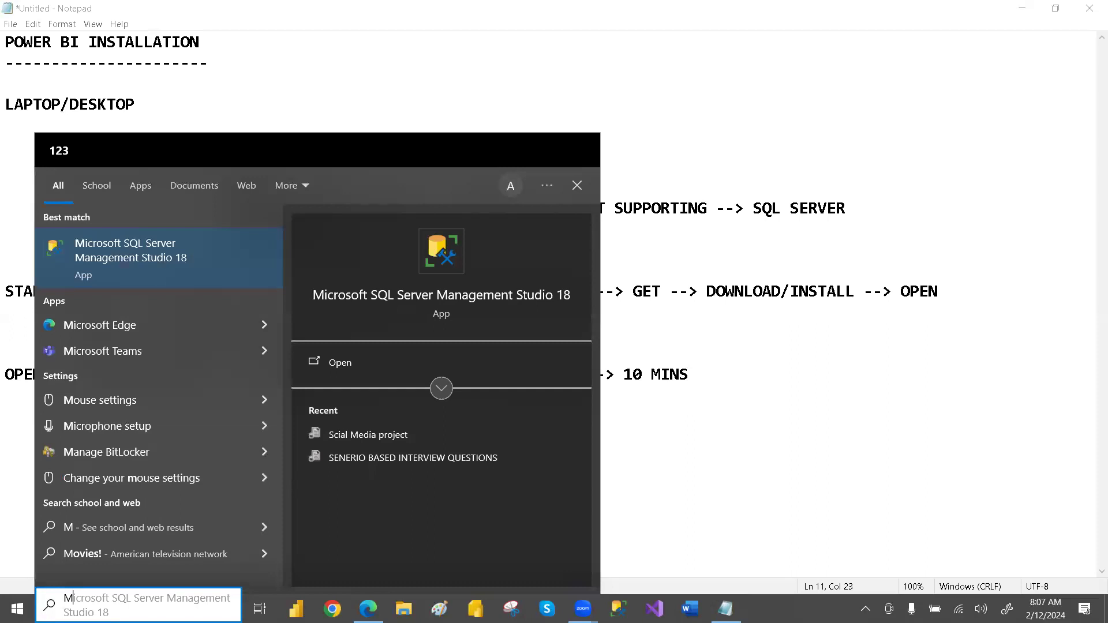
{"action": "type", "text": "INS"}
{"action": "key", "text": "BackSpace"}
{"action": "key", "text": "BackSpace"}
{"action": "type", "text": "STOR"}
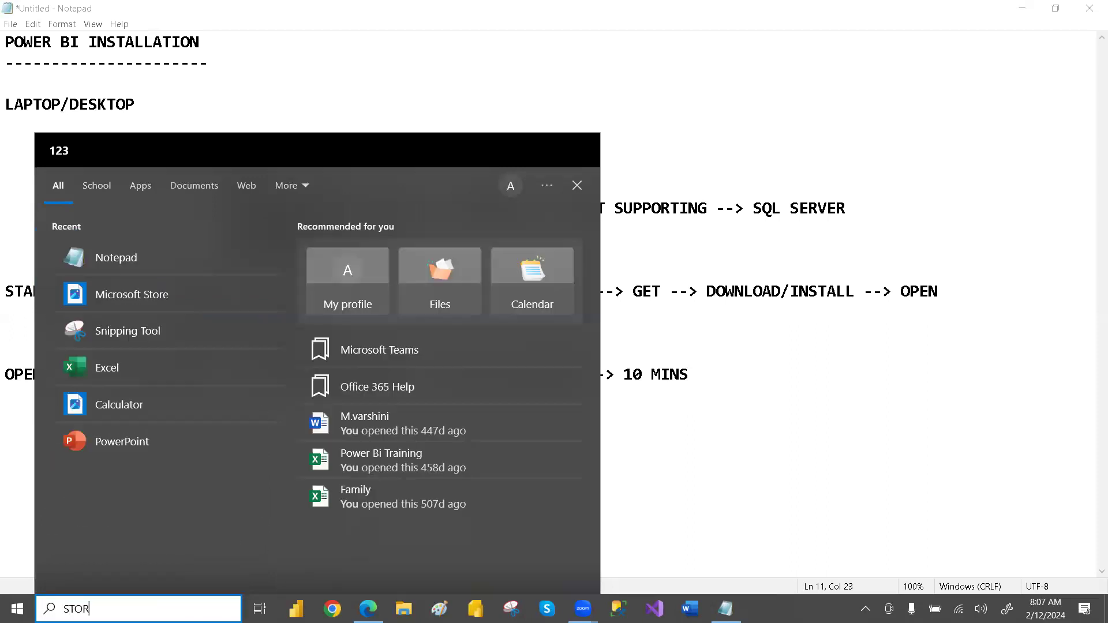
{"action": "type", "text": "E"}
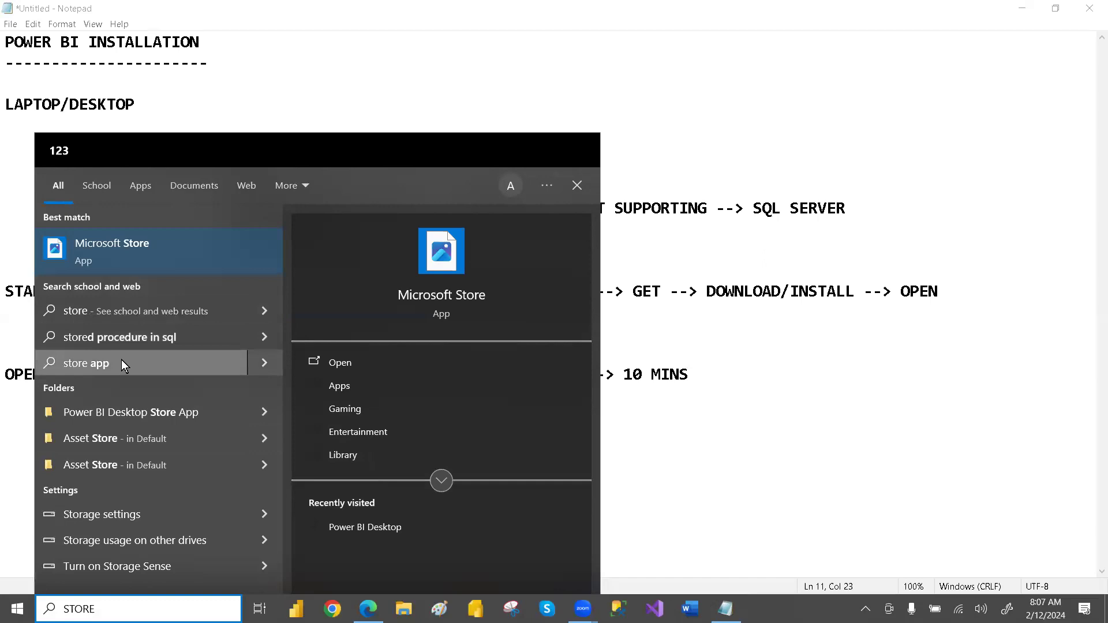
{"action": "key", "text": "Return"}
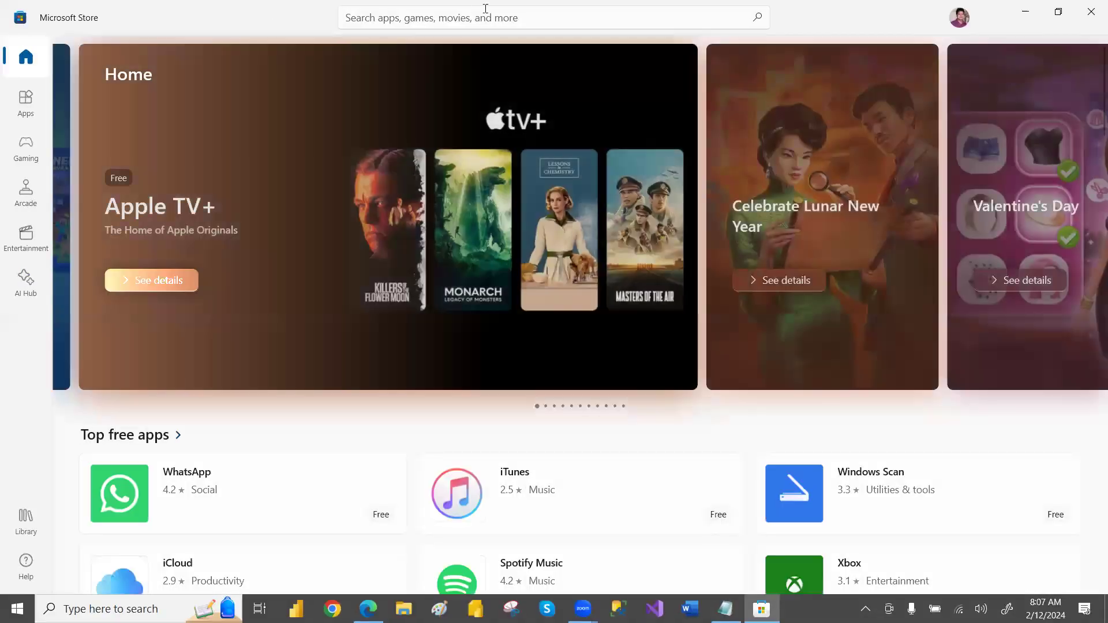
Search the Store for 'POWER BI DESK' and open the Power BI Desktop app page
{"action": "left_click", "coordinate": [457, 18]}
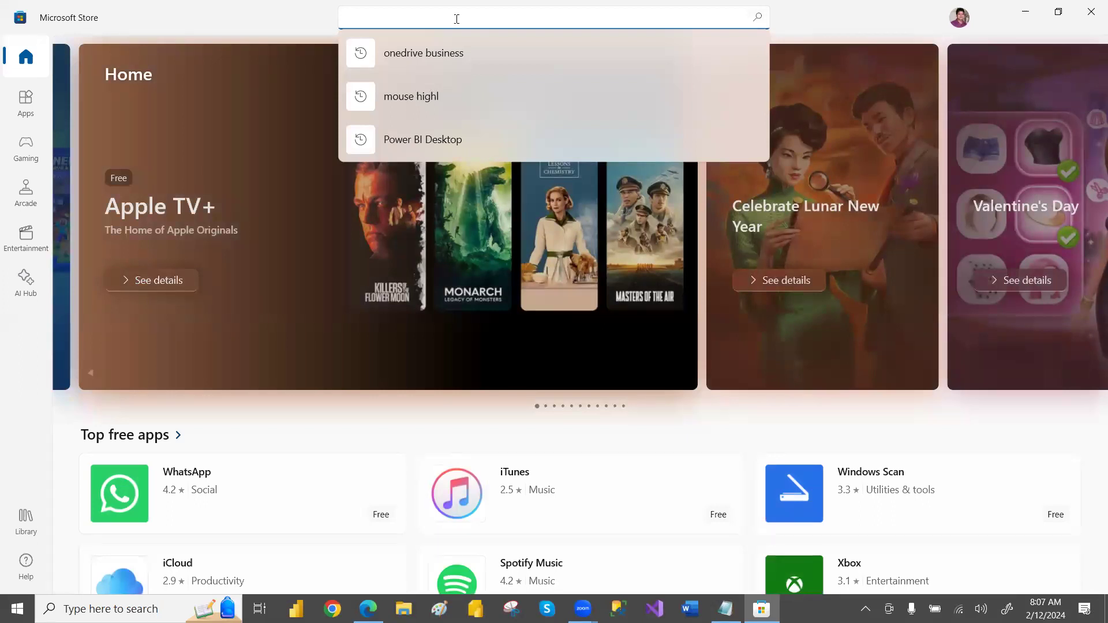
{"action": "type", "text": "P"}
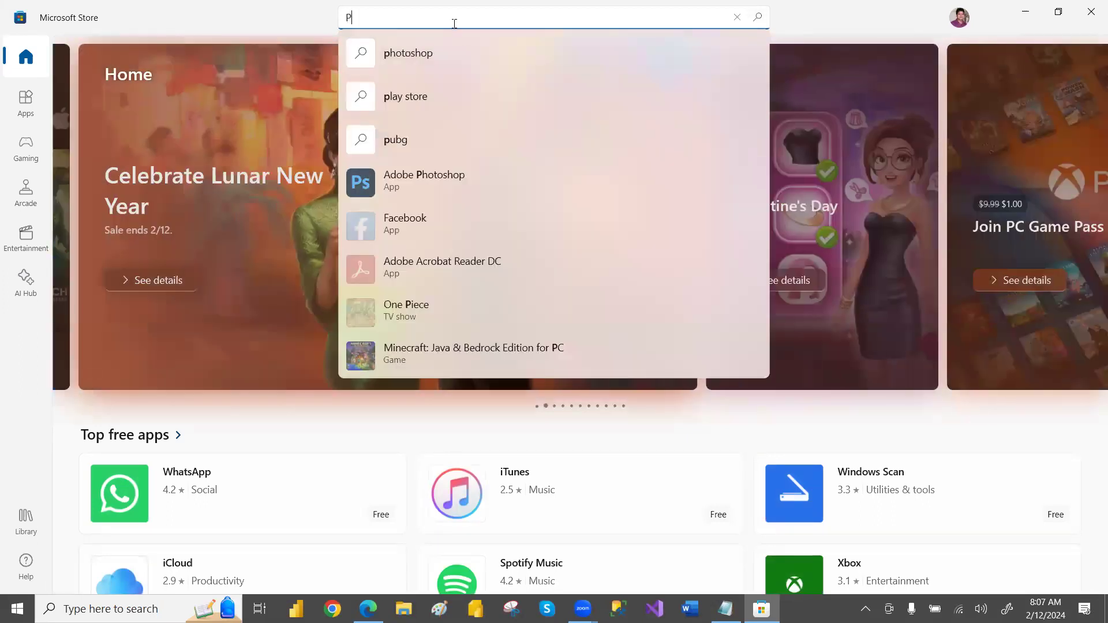
{"action": "type", "text": "OWER BI"}
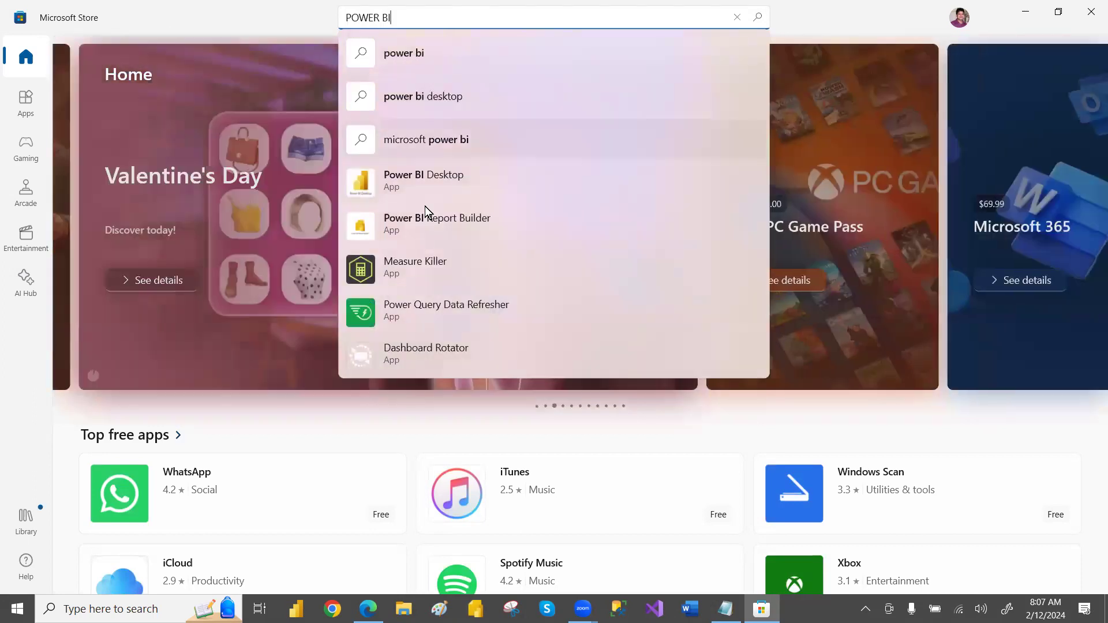
{"action": "type", "text": "DESK"}
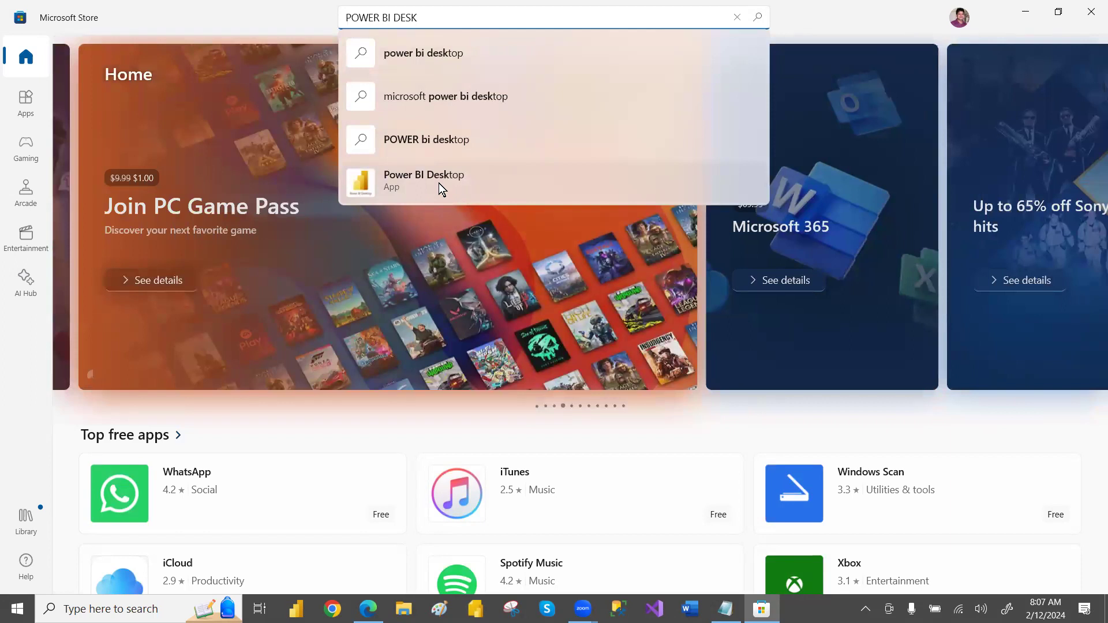
{"action": "left_click", "coordinate": [439, 182]}
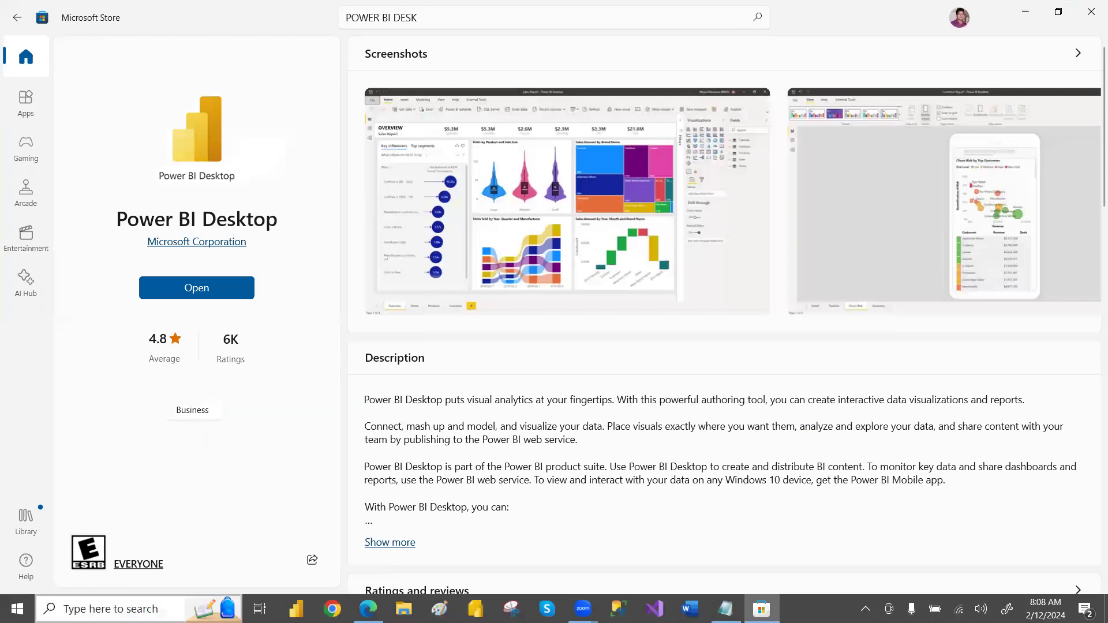
Open the Windows search panel once the Power BI Desktop page shows Open
{"action": "left_click", "coordinate": [110, 609]}
Launch Power BI Desktop from a 'POWER BI' search and dismiss its start screen
{"action": "type", "text": "POWER "}
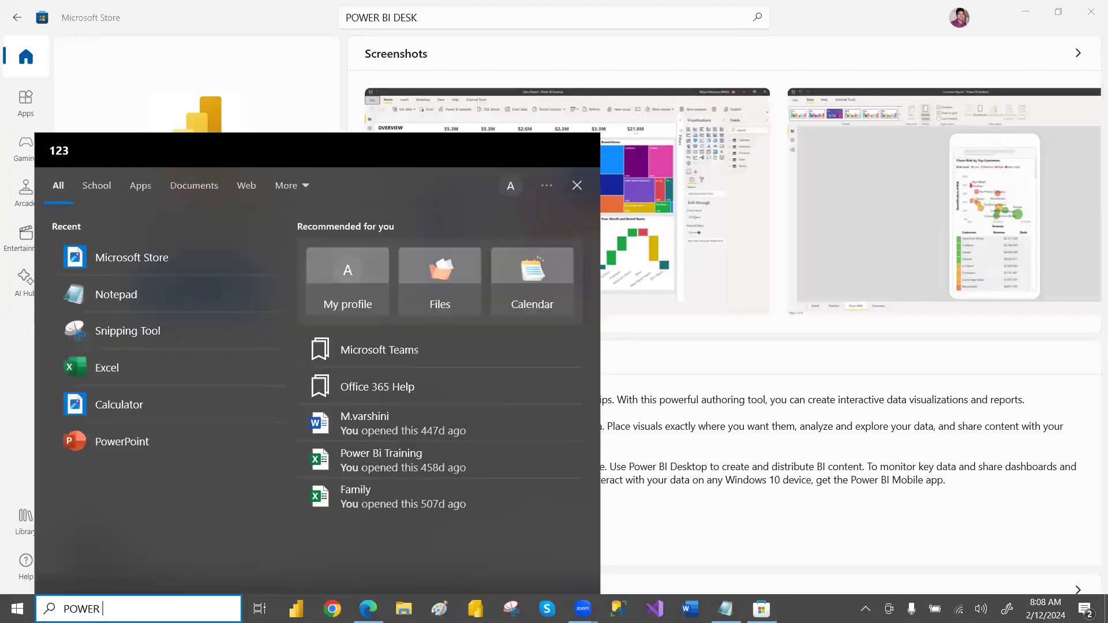
{"action": "type", "text": "BI"}
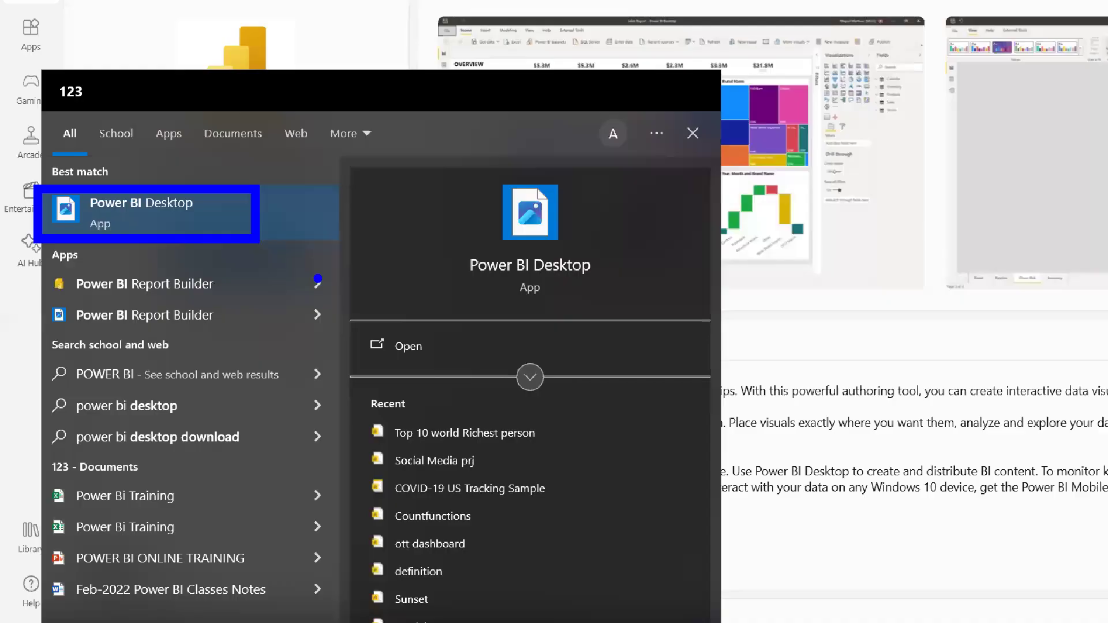
{"action": "key", "text": "Escape"}
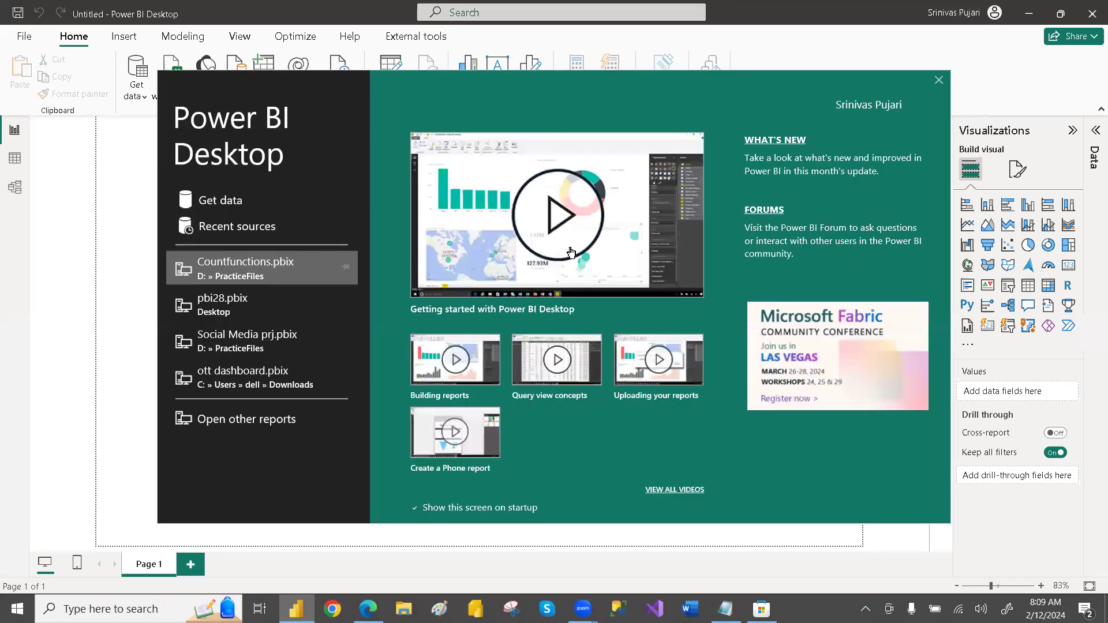
{"action": "left_click", "coordinate": [937, 80]}
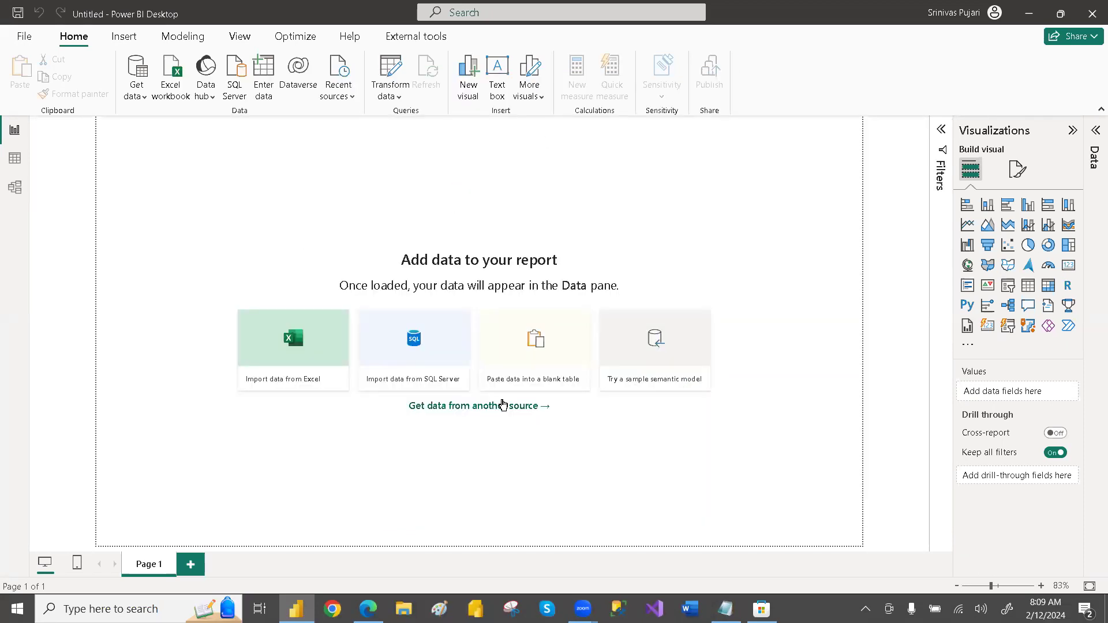
Bring Notepad forward and select the configuration requirements and the START BUTTON through OPEN install steps
{"action": "left_click", "coordinate": [725, 605]}
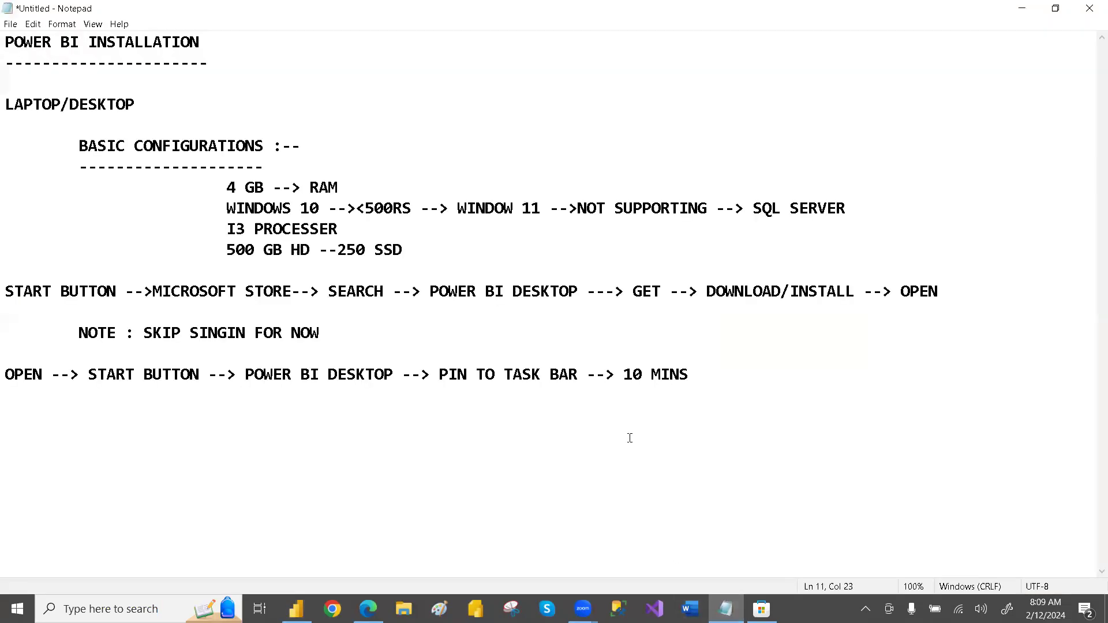
{"action": "left_click_drag", "start_coordinate": [6, 101], "coordinate": [268, 264]}
{"action": "left_click_drag", "start_coordinate": [13, 292], "coordinate": [514, 294]}
{"action": "left_click", "coordinate": [625, 291]}
{"action": "left_click_drag", "start_coordinate": [625, 293], "coordinate": [944, 297]}
Select the SKIP SINGIN FOR NOW note and the notes from title to NOTE line, then deselect
{"action": "left_click_drag", "start_coordinate": [86, 333], "coordinate": [329, 332]}
{"action": "left_click", "coordinate": [329, 333]}
{"action": "left_click_drag", "start_coordinate": [144, 334], "coordinate": [352, 327]}
{"action": "left_click", "coordinate": [351, 327]}
{"action": "left_click_drag", "start_coordinate": [5, 375], "coordinate": [7, 41]}
{"action": "left_click", "coordinate": [703, 376]}
{"action": "left_click", "coordinate": [98, 146]}
{"action": "left_click_drag", "start_coordinate": [6, 42], "coordinate": [694, 378]}
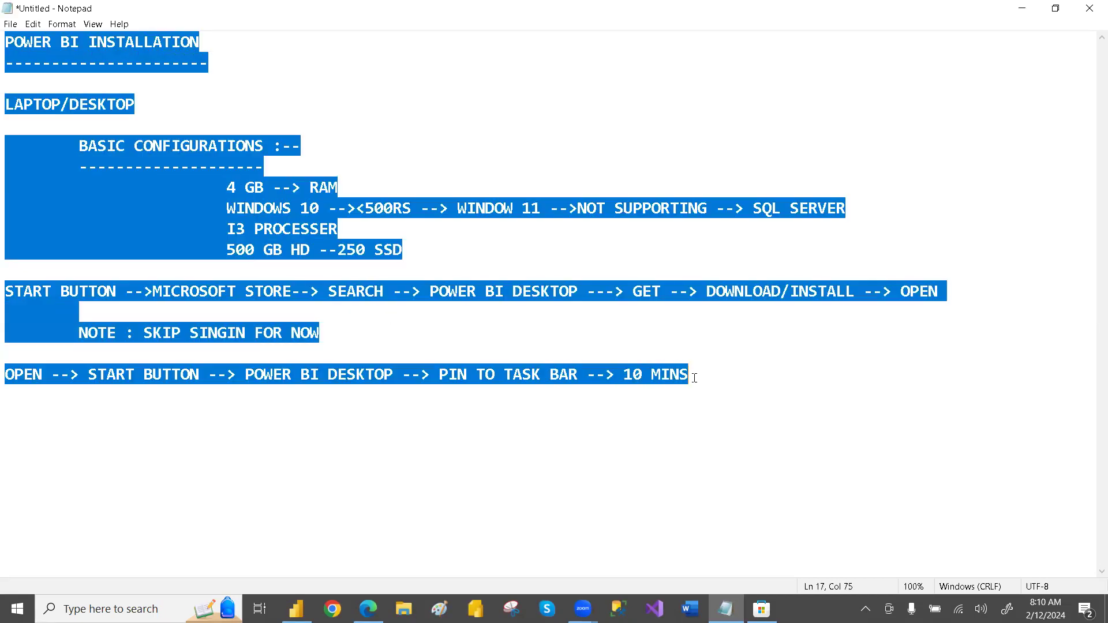
{"action": "left_click", "coordinate": [695, 379]}
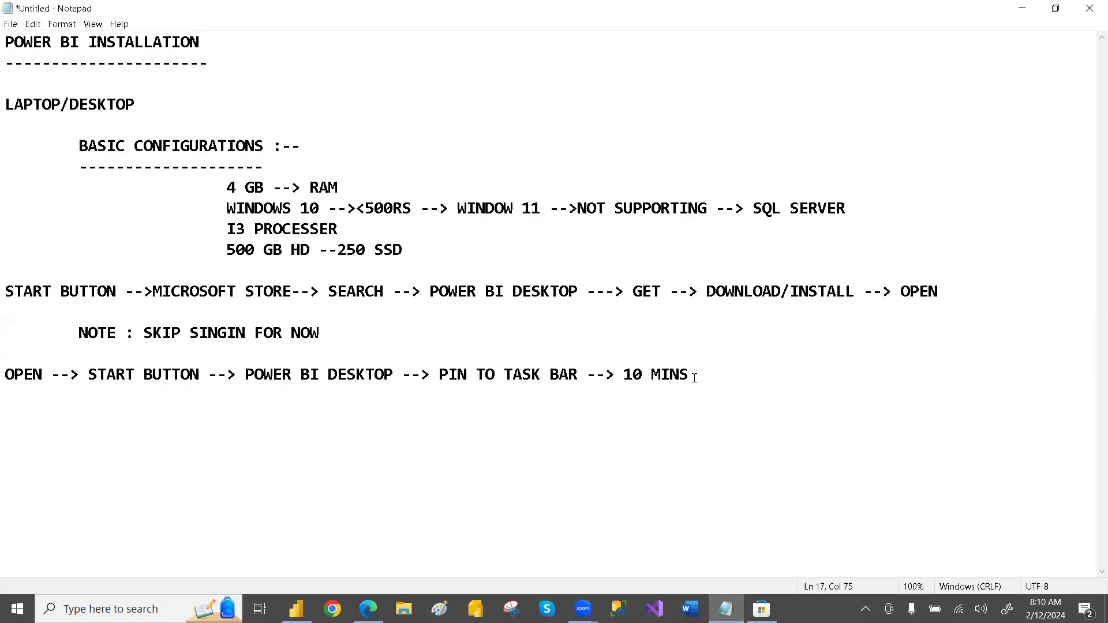